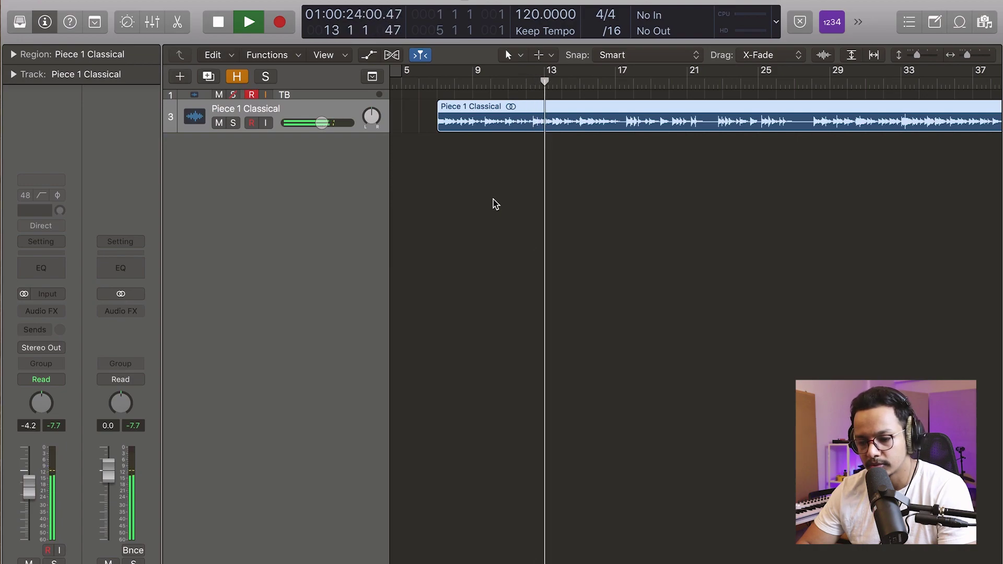
Step: Lower the Piece 1 Classical track volume to -7.2 dB and set the project time signature to 3/4
left_click_drag(321, 123, 315, 123)
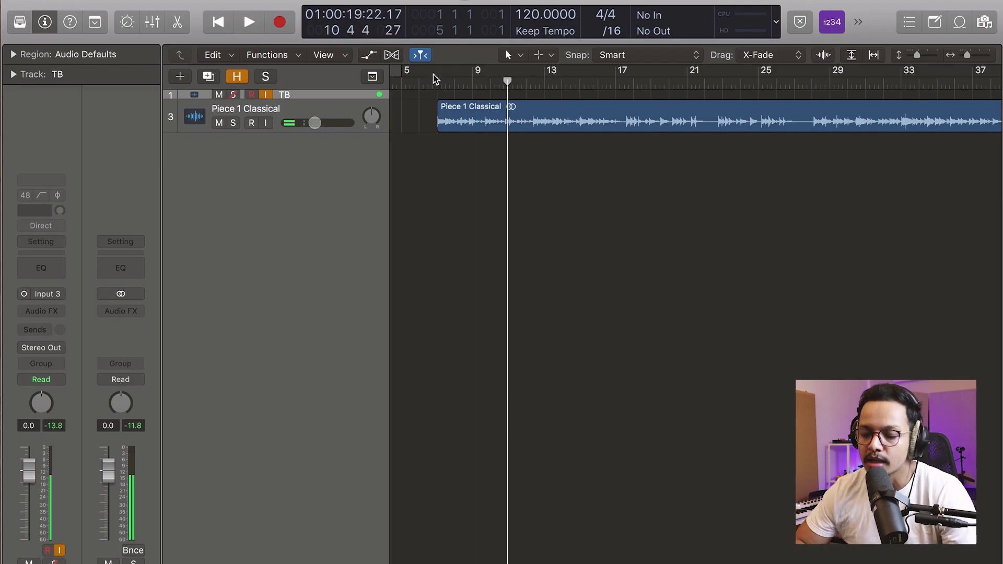
scroll(431, 81, "left", 4)
key("Return")
left_click(596, 18)
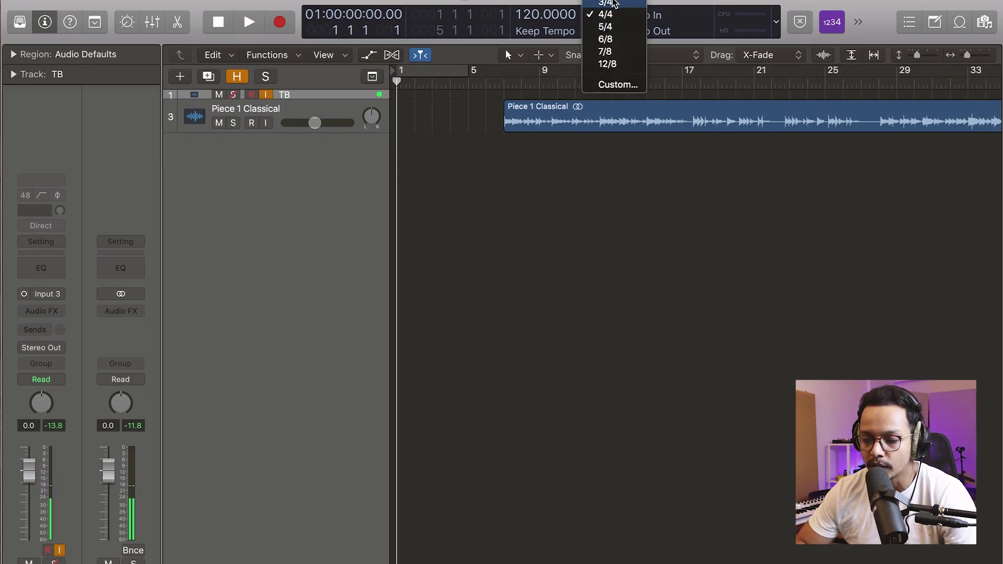
left_click(605, 4)
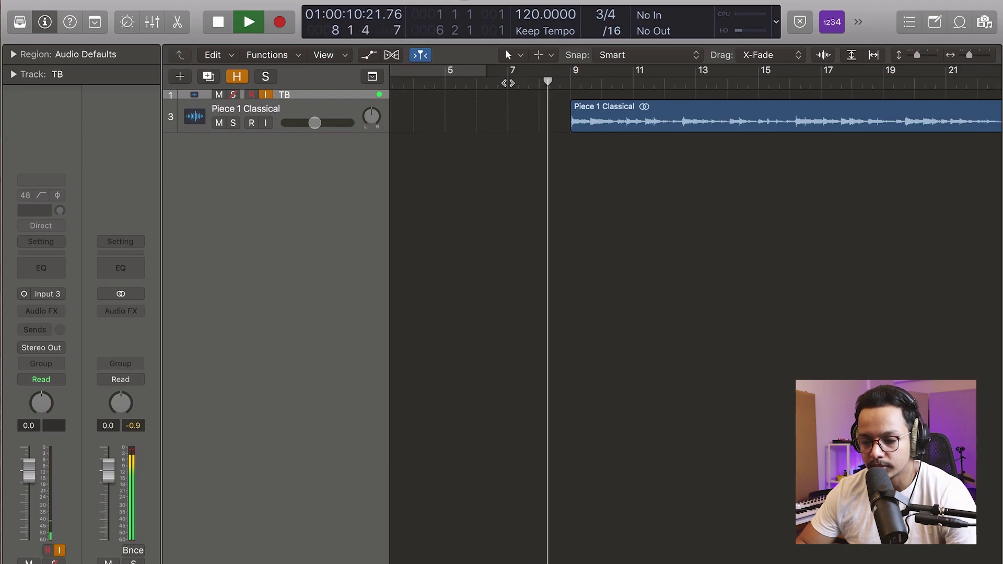
Step: Align the first note of the Piece 1 Classical region with the downbeat of bar 9
key("space")
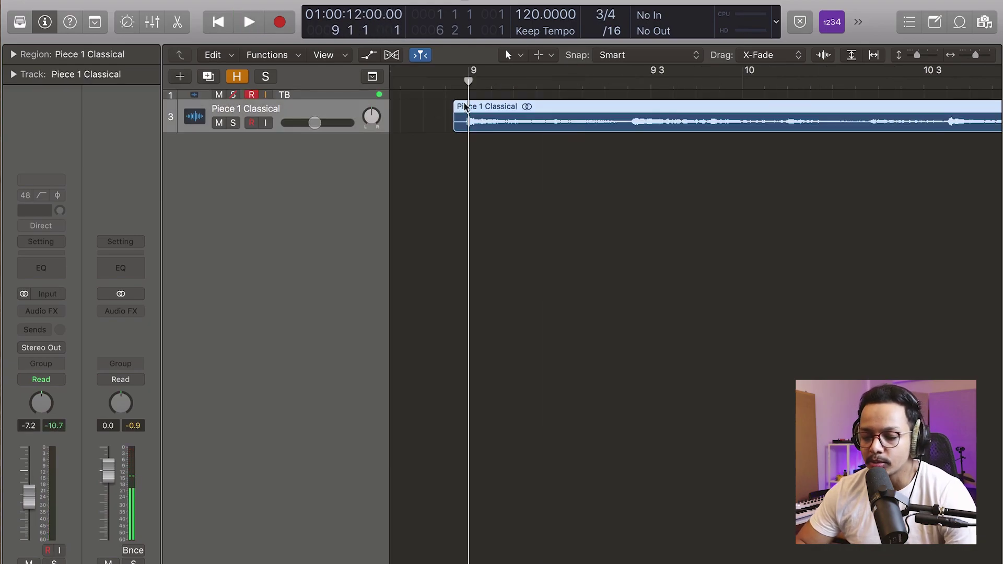
key("super+Right")
key("super+Right")
key("super+Right")
key("super+Right")
key("super+Right")
key("super+Right")
left_click_drag(479, 122, 495, 127)
key("super+Left")
key("super+Left")
key("super+Left")
key("super+Left")
key("super+Left")
key("super+Left")
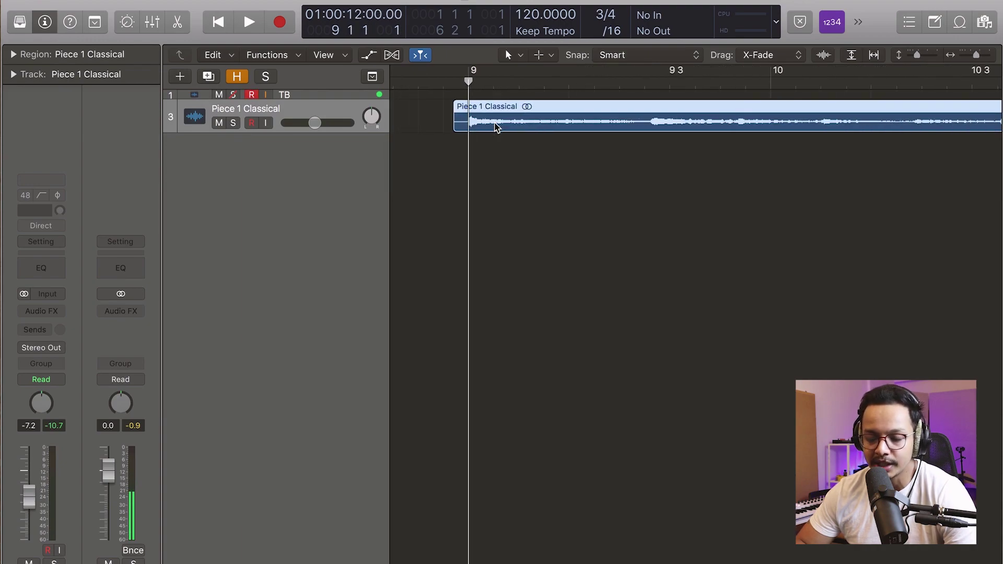
Step: Show the global tracks and add the Beat Mapping track to them
left_click(372, 77)
right_click(312, 172)
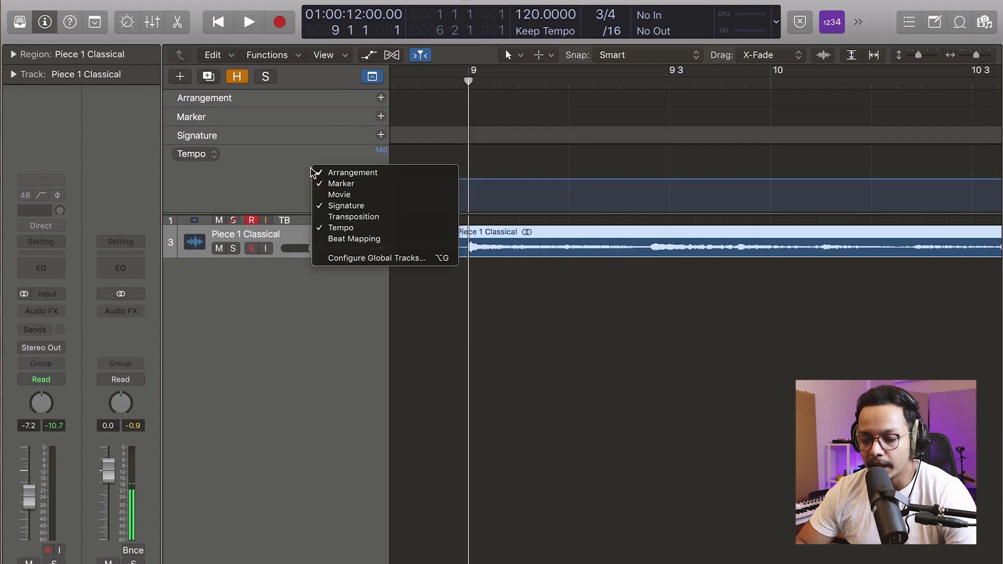
left_click(342, 242)
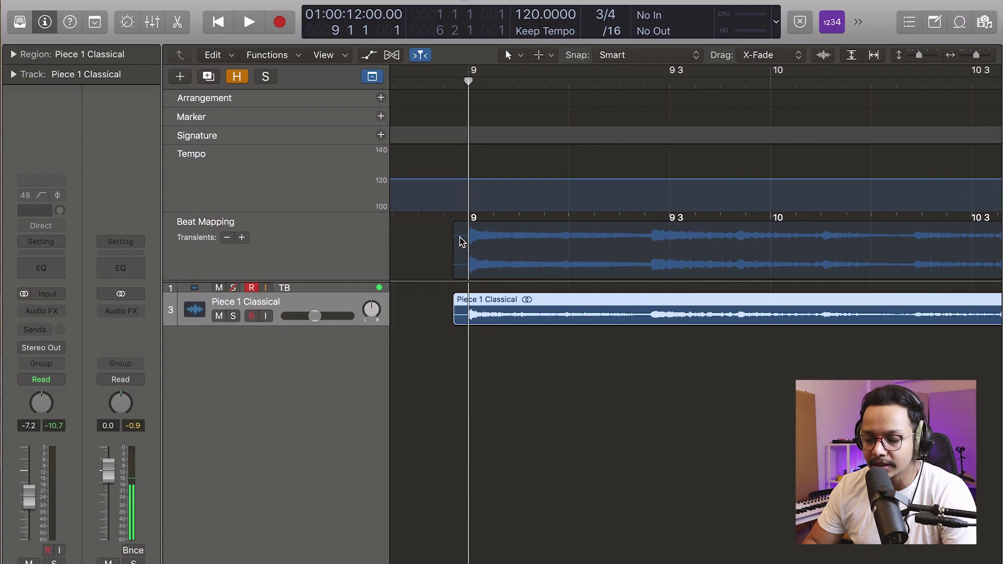
Step: Examine the Piece 1 Classical waveform in the Beat Mapping track against the bar grid, across the whole recording and in its opening bars
key("super+Left")
key("super+Left")
key("super+Left")
key("super+Left")
key("super+Left")
key("super+Left")
key("super+Left")
key("super+Left")
key("super+Left")
key("super+Left")
key("super+Left")
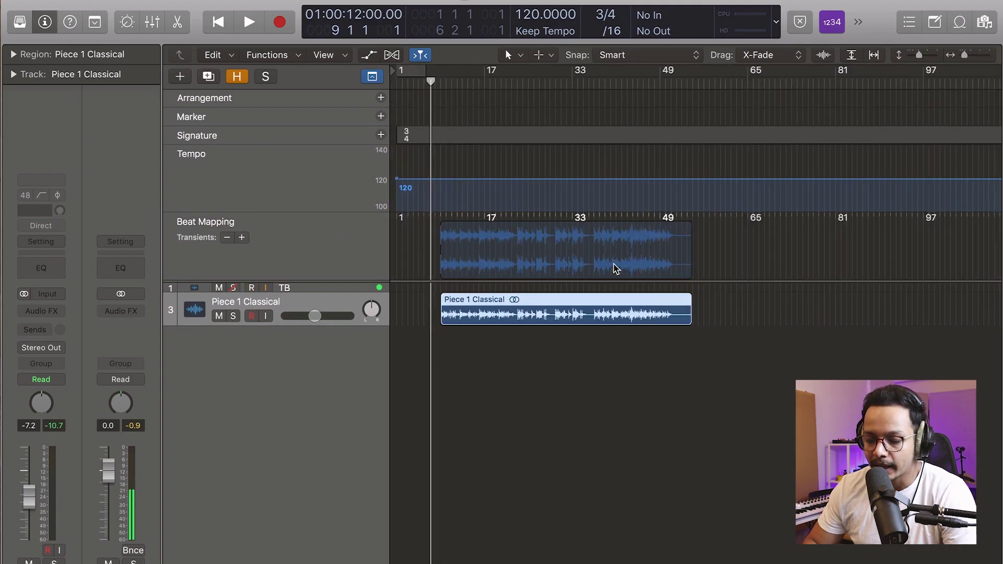
key("super+Right")
key("super+Right")
key("super+Right")
key("super+Right")
key("super+Right")
key("super+Right")
key("super+Right")
key("super+Right")
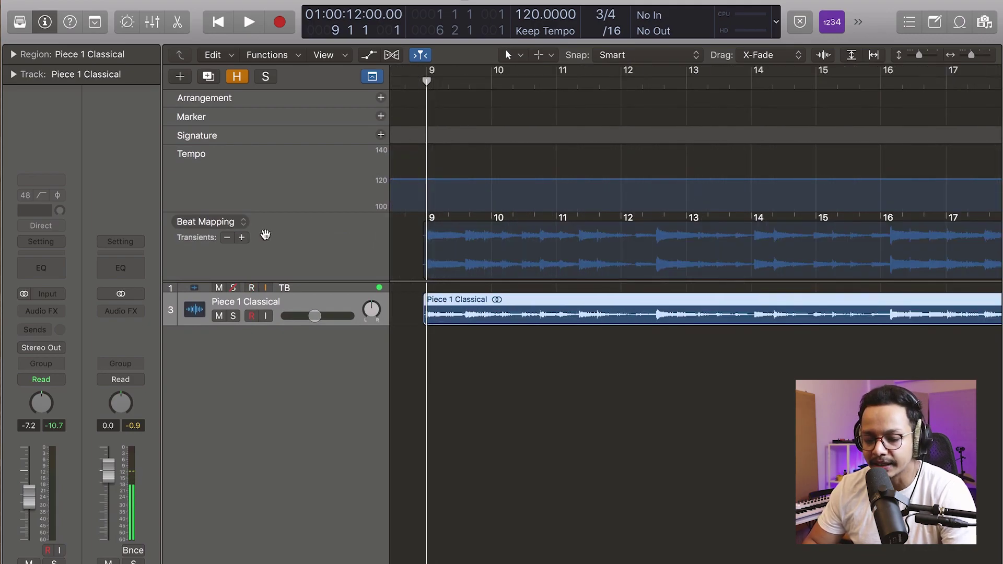
key("super+Left")
key("super+Left")
key("super+Left")
key("super+Left")
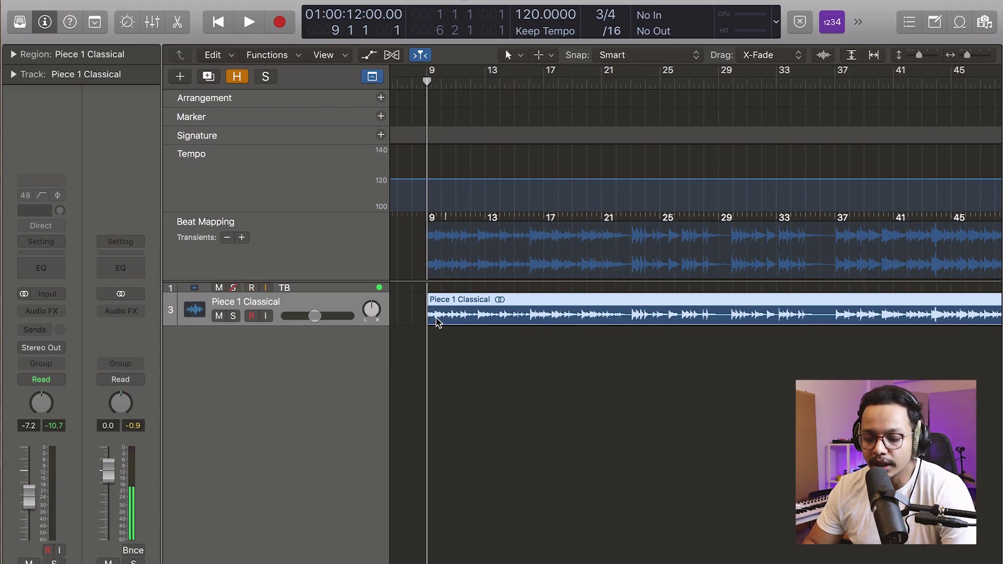
key("super+Right")
key("super+Right")
key("super+Right")
key("super+Right")
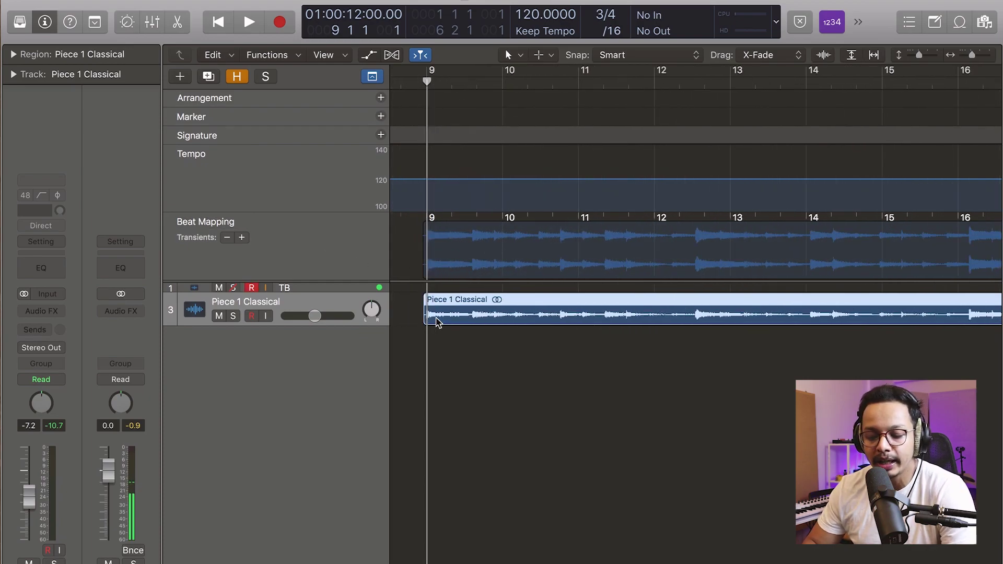
Step: Open the Piece 1 Classical region in the Audio File Editor and turn on transient editing mode
double_click(442, 315)
left_click(577, 419)
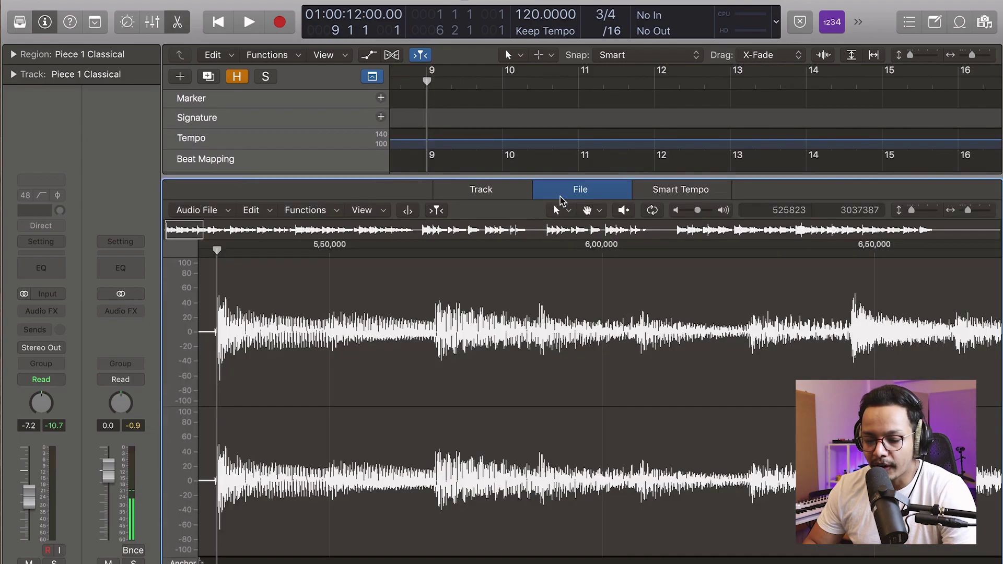
left_click(408, 211)
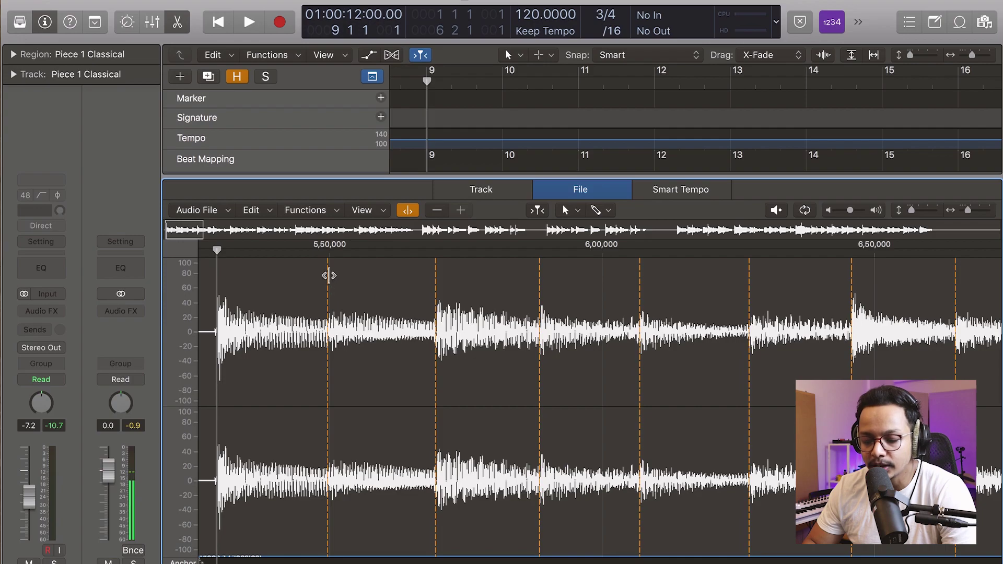
Step: Delete the transient markers between the downbeats in the opening bars, keeping only the marker on each bar's first beat
left_click(635, 292)
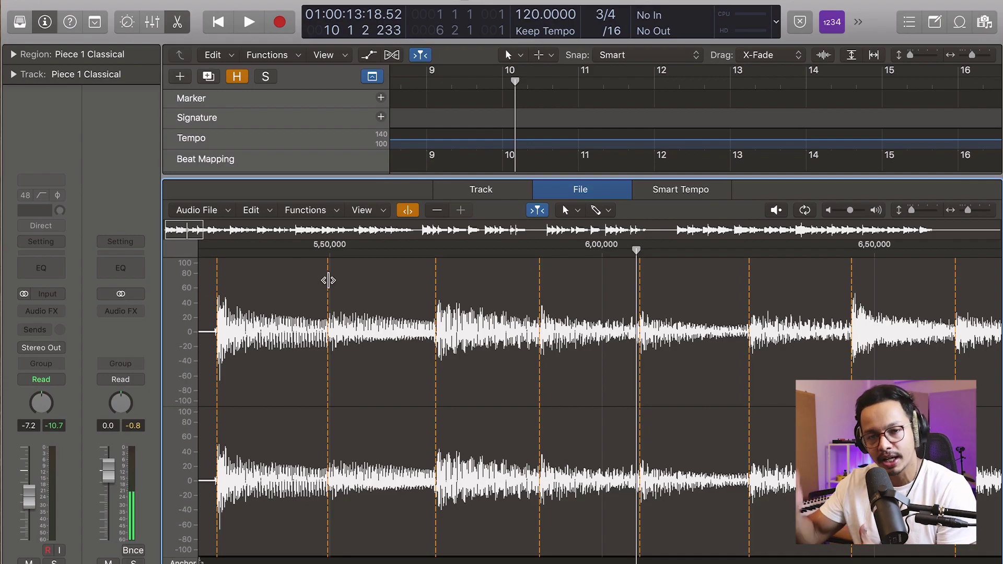
double_click(328, 280)
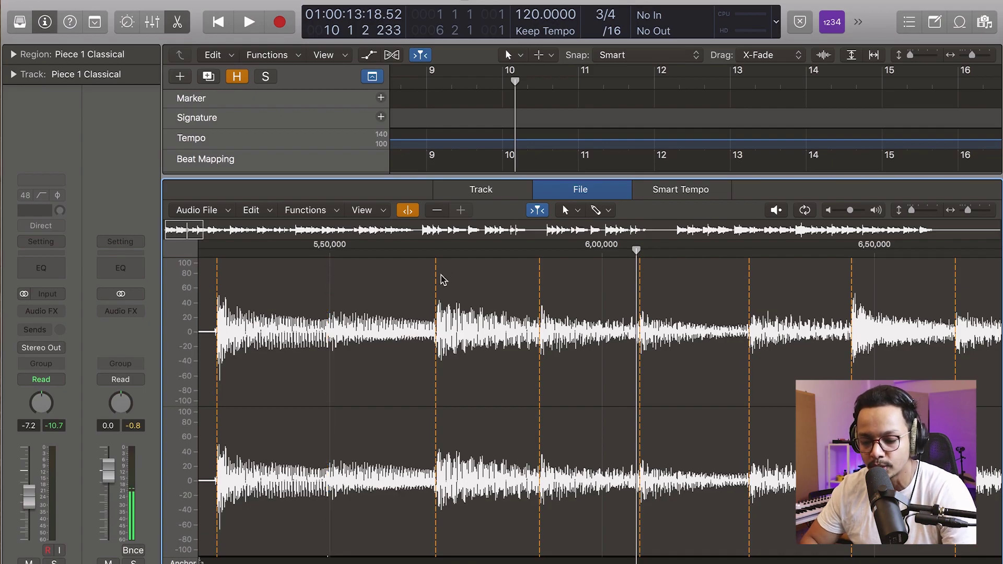
double_click(540, 280)
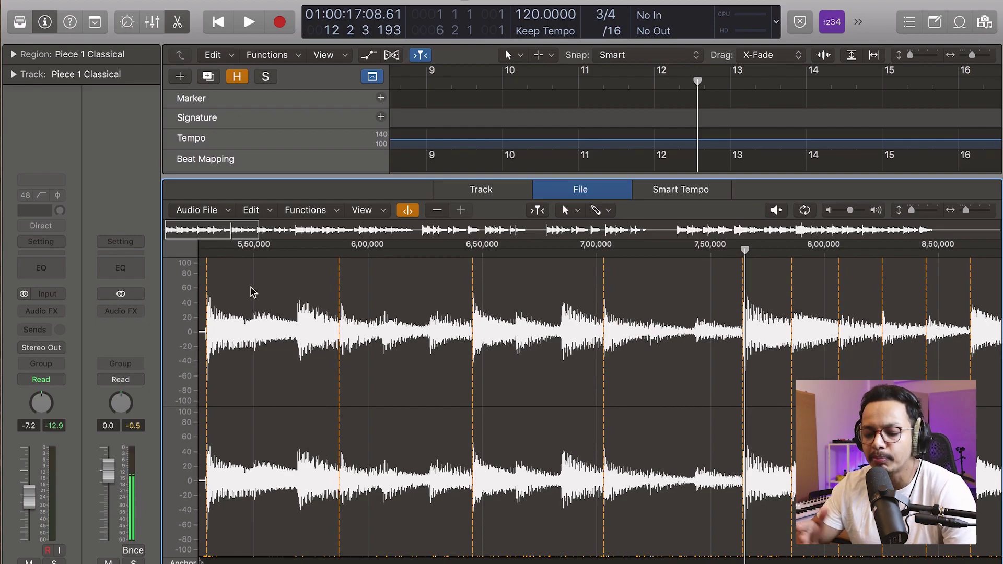
scroll(529, 338, "down", 8)
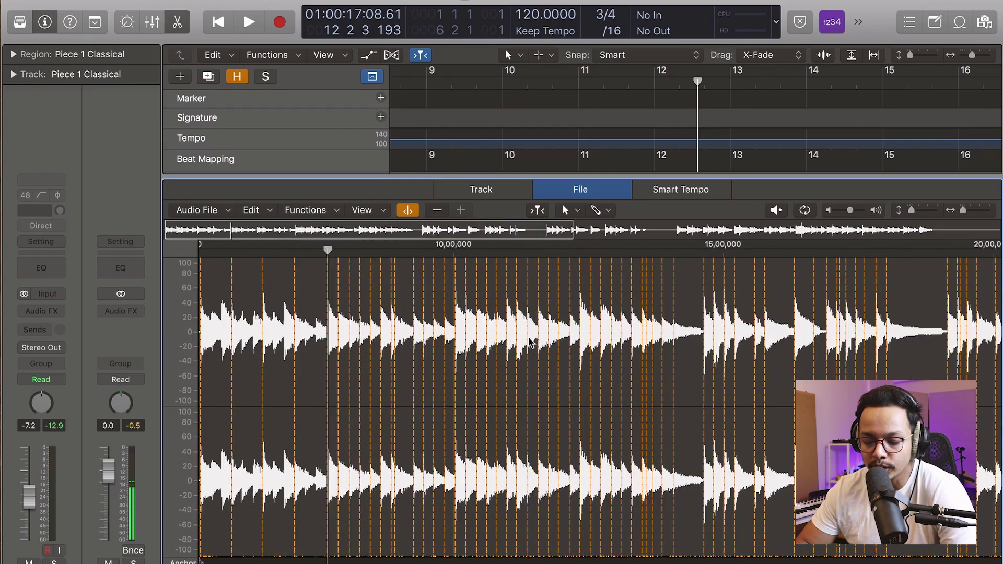
scroll(529, 343, "up", 6)
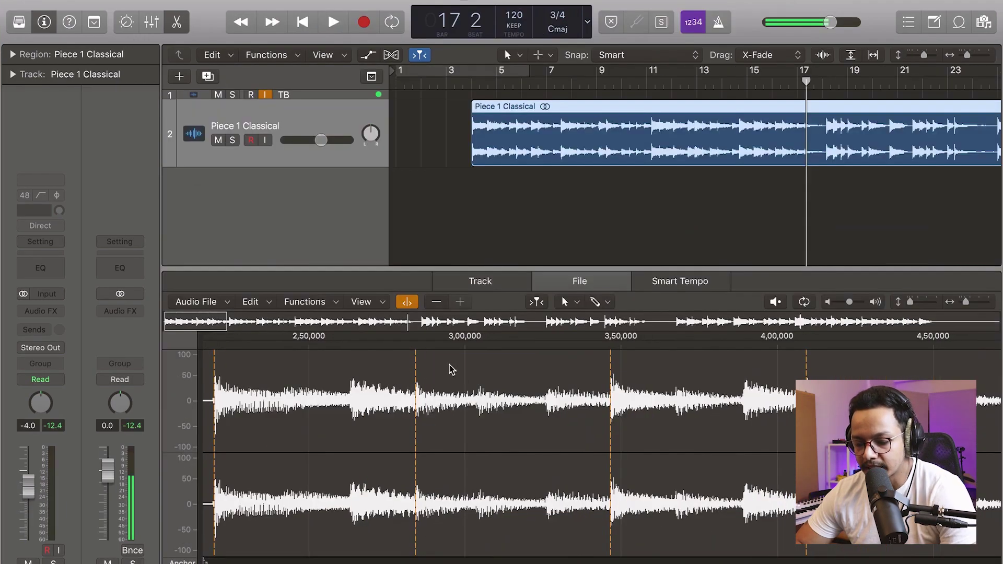
Step: Display the global tracks with Beat Mapping included above the edited Piece 1 Classical region
scroll(451, 369, "right", 1)
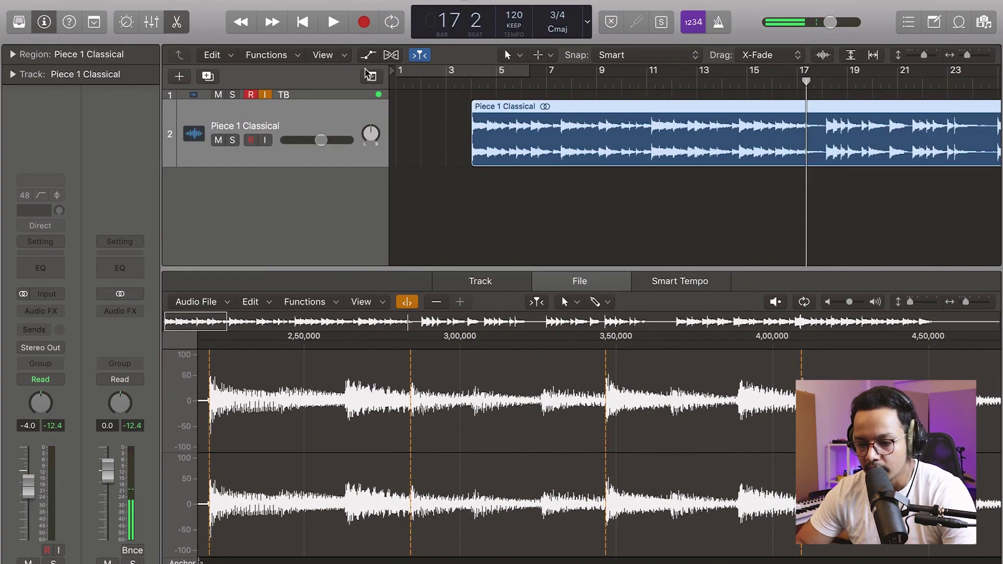
left_click(372, 77)
right_click(288, 186)
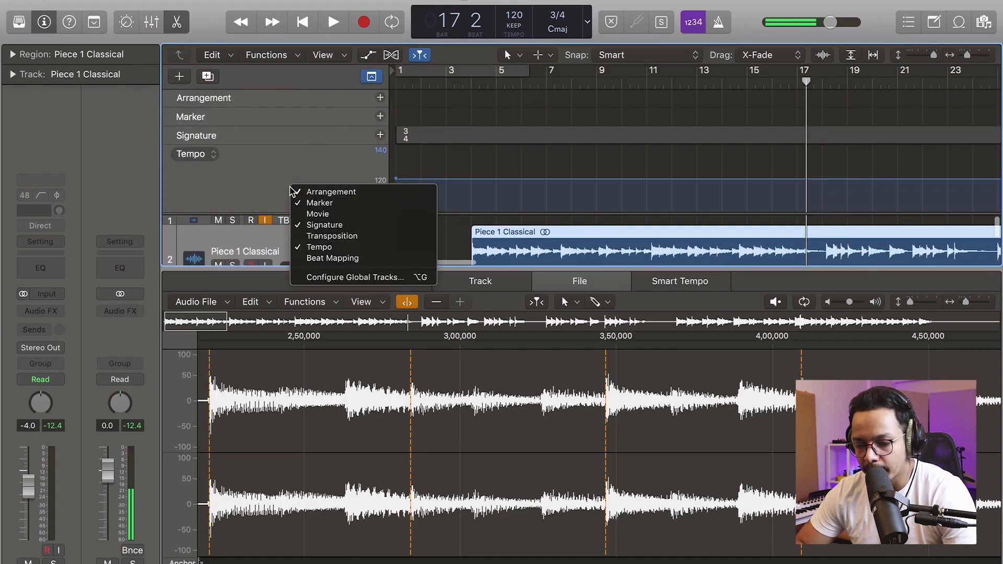
left_click(329, 258)
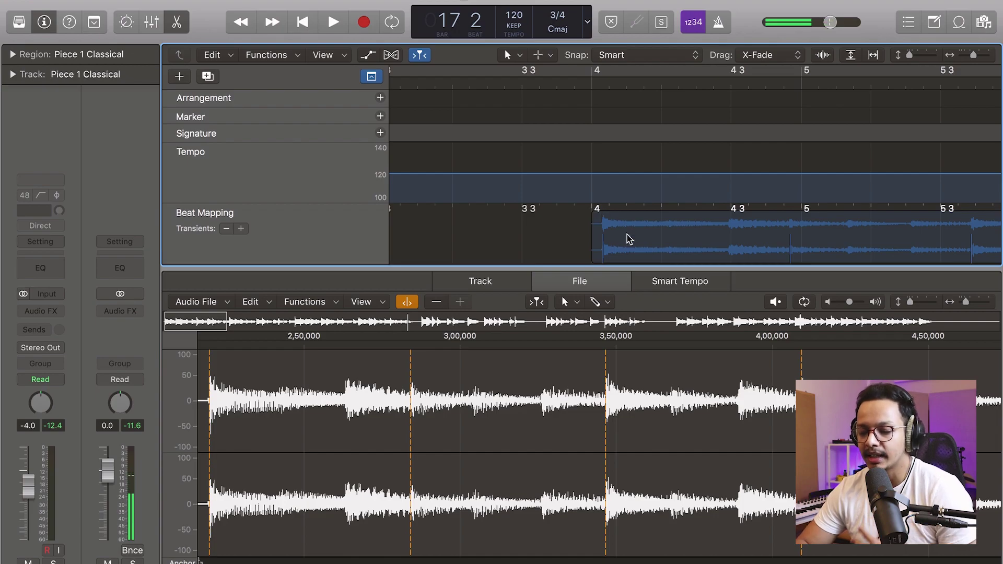
Step: Map the downbeats of bars 4, 5, 6 and 7 to their matching transients in the Beat Mapping track
scroll(647, 246, "right", 5)
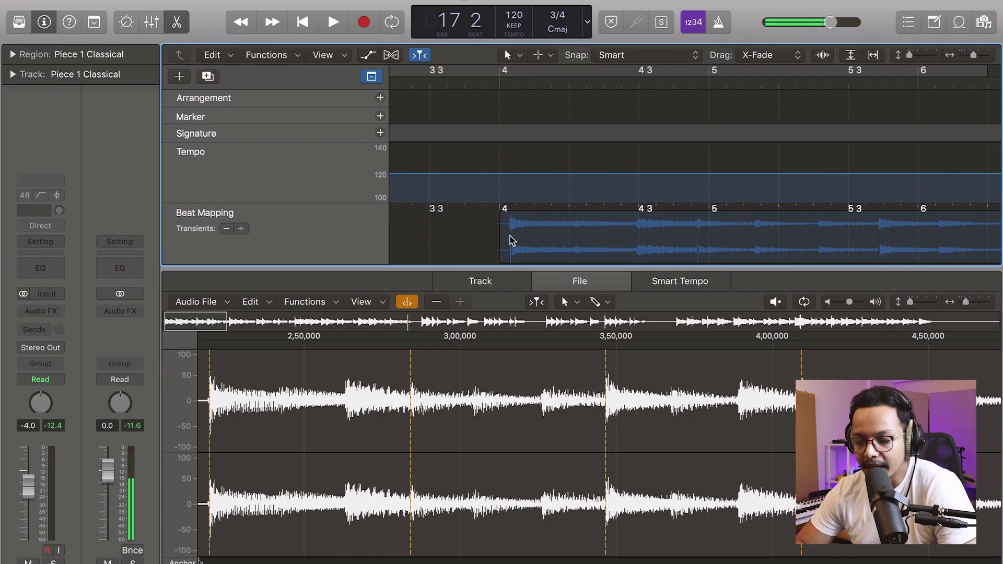
left_click_drag(500, 210, 510, 243)
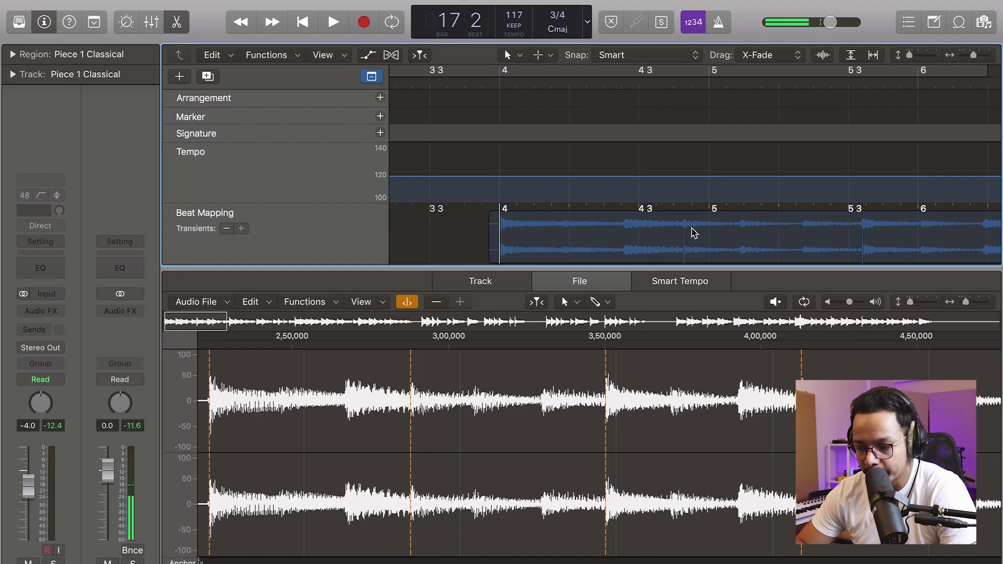
left_click_drag(710, 212, 687, 235)
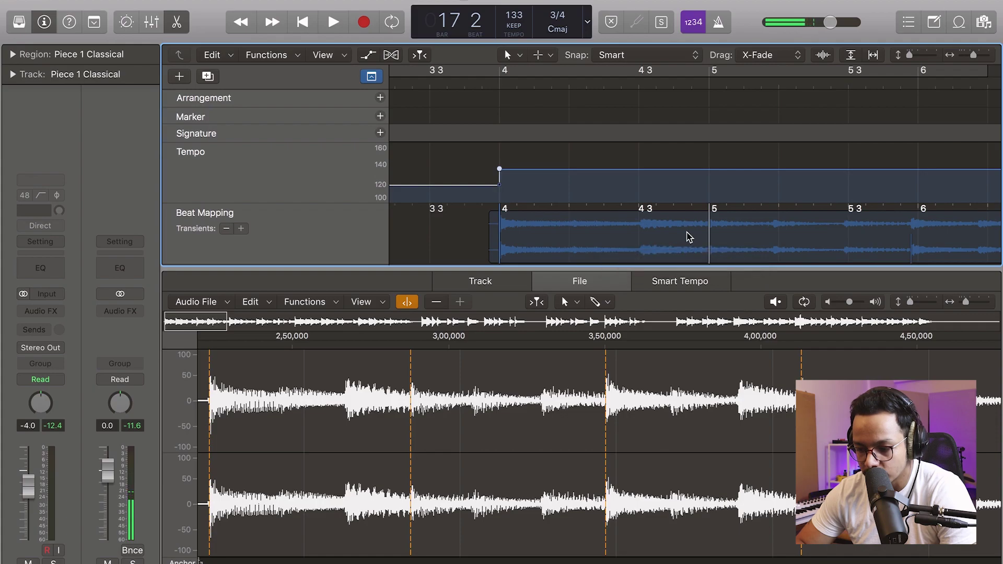
scroll(707, 246, "right", 5)
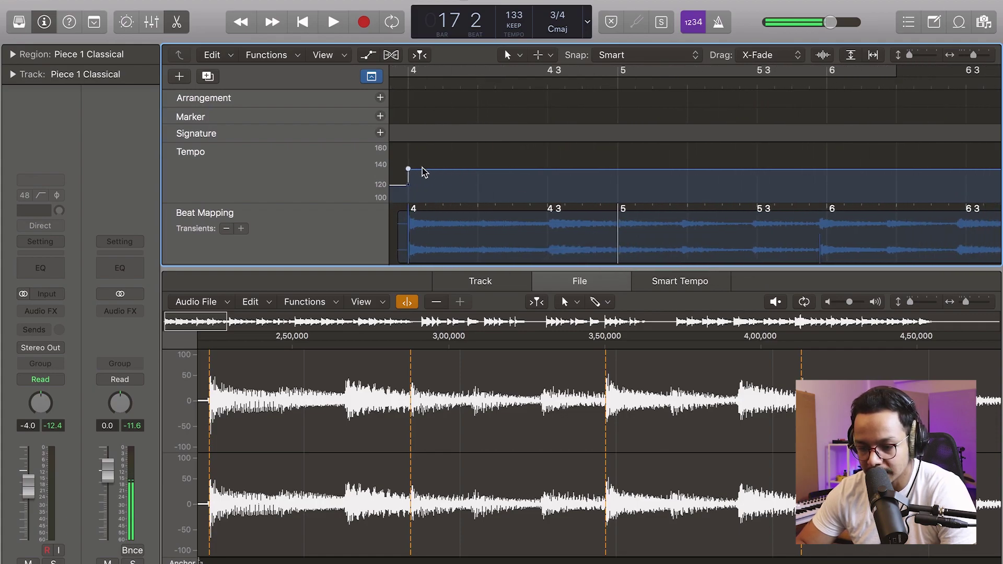
left_click_drag(830, 215, 819, 236)
scroll(818, 239, "right", 4)
scroll(819, 239, "right", 4)
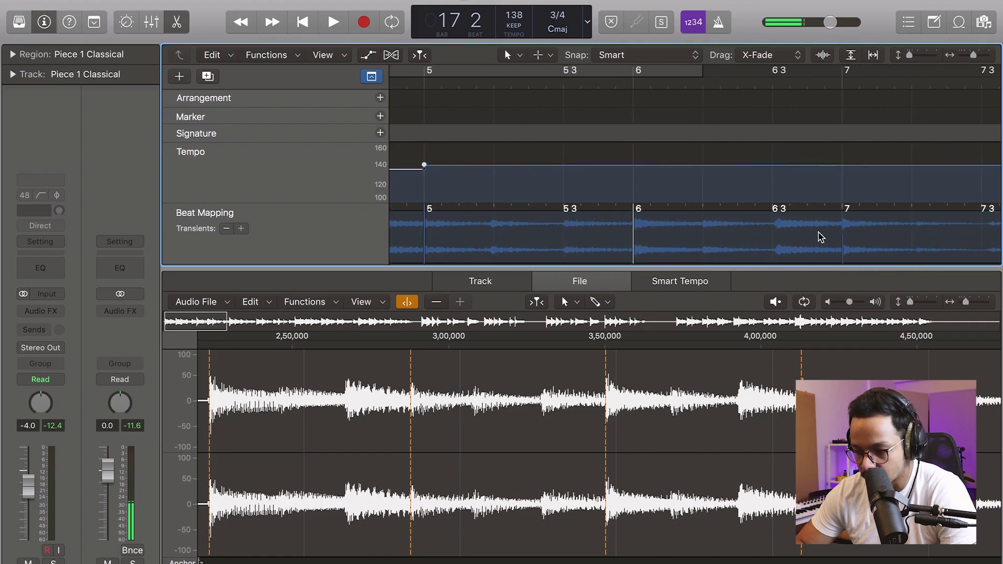
left_click_drag(844, 211, 844, 240)
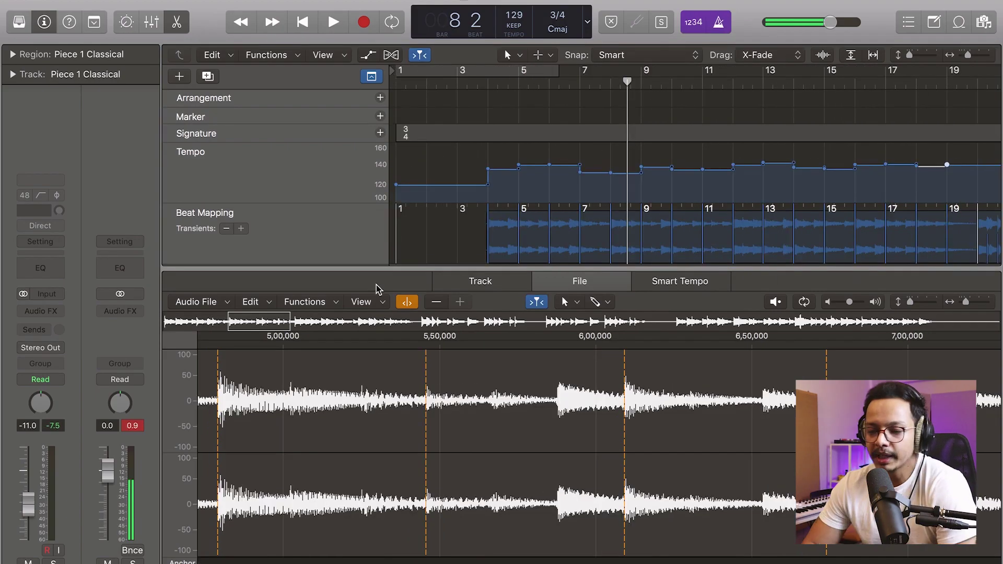
Step: Check the mapped tempo at bars 3, 4 and 5 by placing the playhead at each bar
left_click(461, 82)
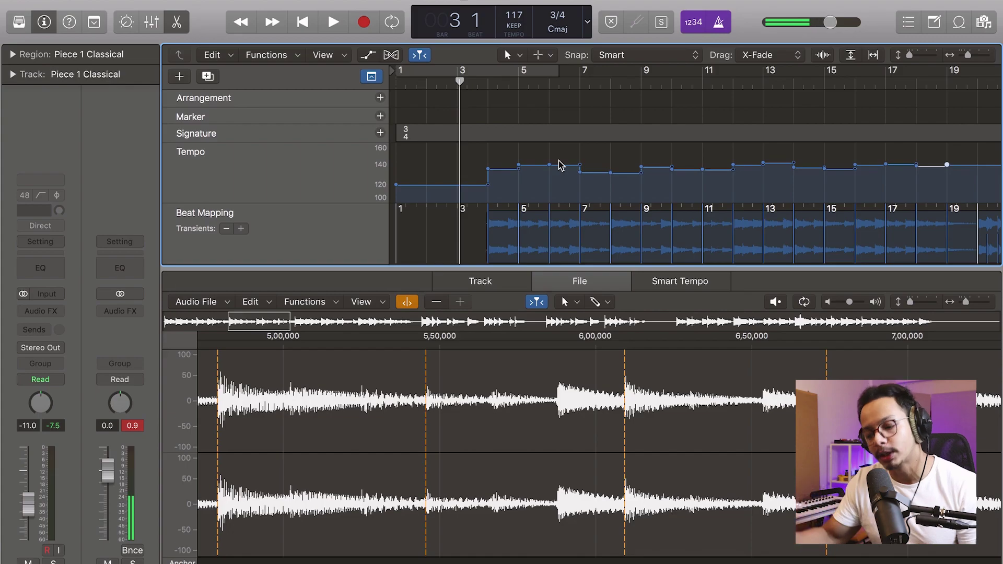
key("super+Right")
key("super+Right")
key("super+Right")
key("super+Right")
key("super+Right")
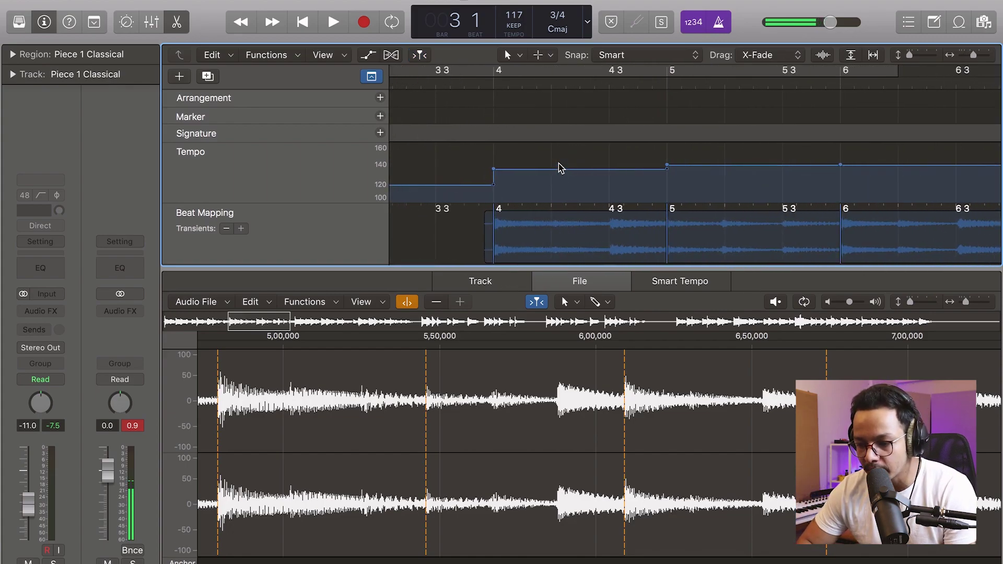
left_click(495, 81)
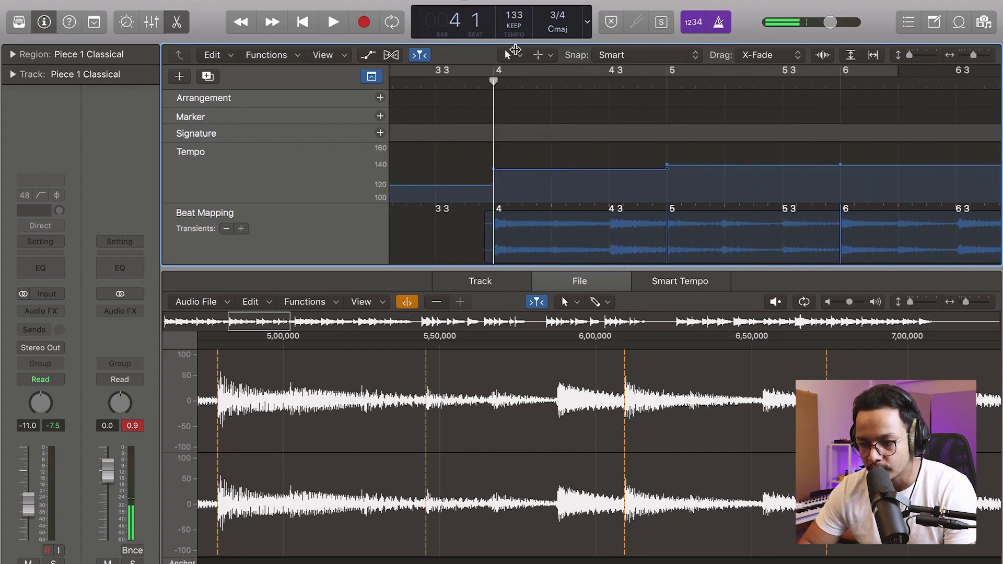
left_click(667, 84)
scroll(690, 164, "right", 1)
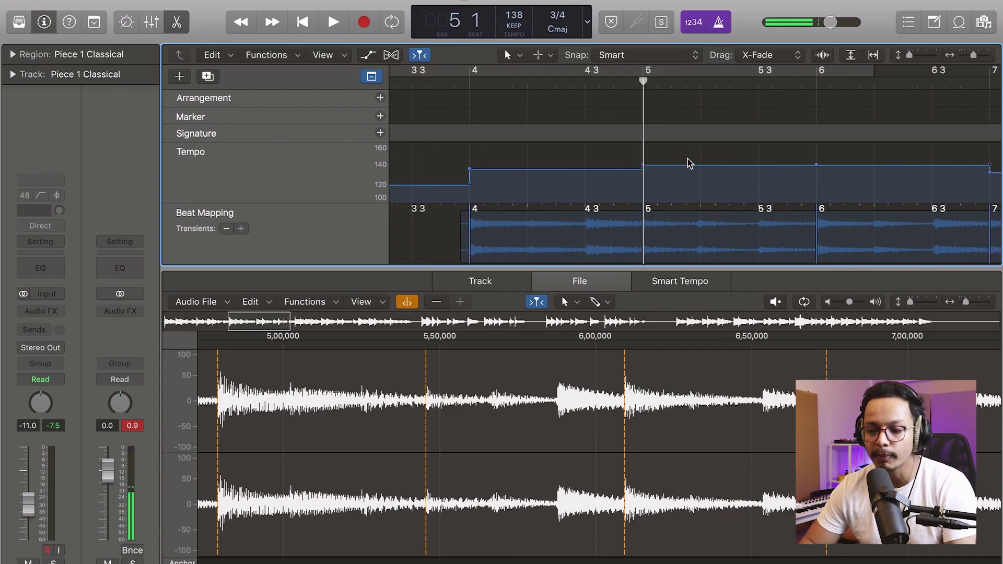
Step: Play the mapped recording from bar 3 to check its timing against the metronome
scroll(689, 163, "left", 3)
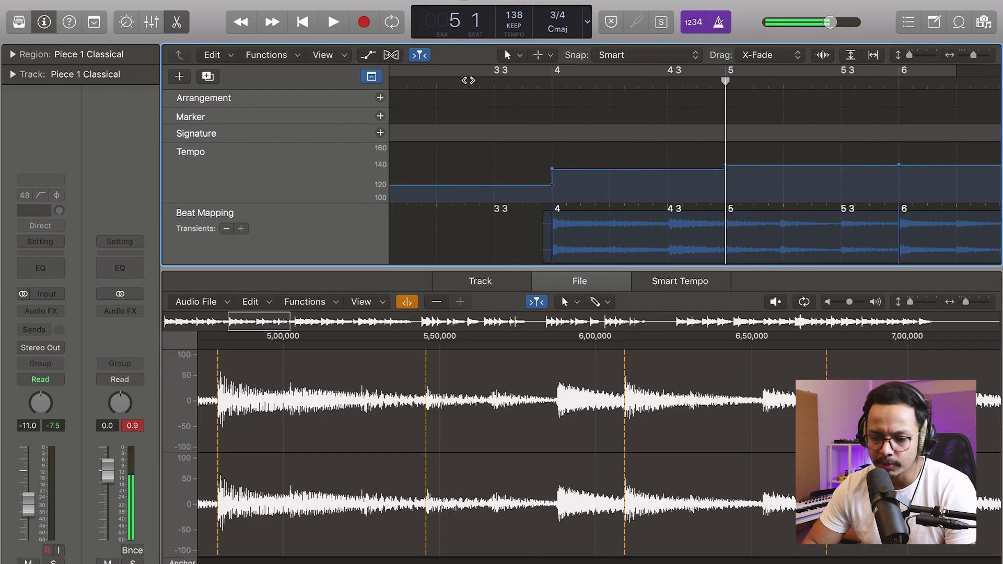
key("super+Left")
key("super+Left")
double_click(548, 86)
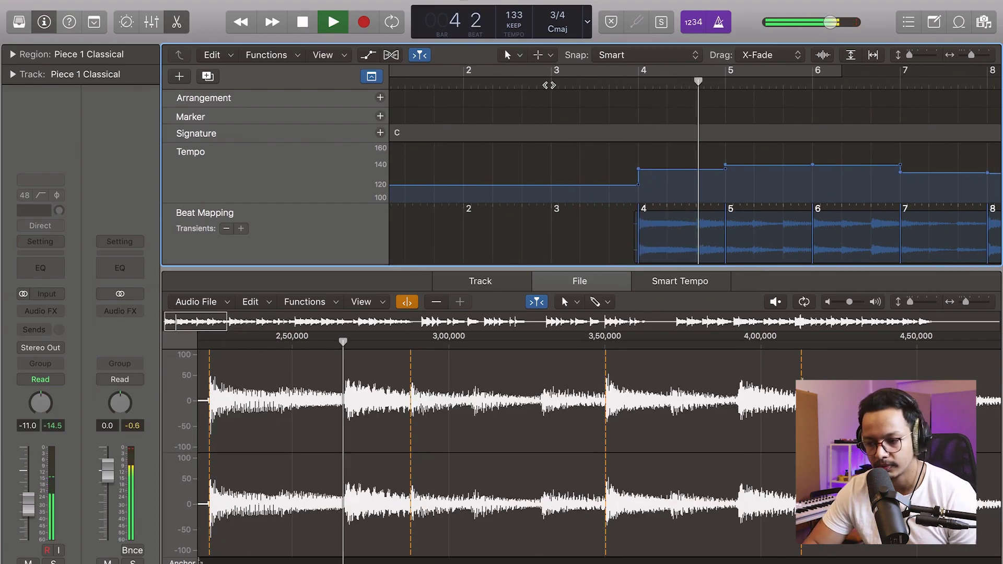
scroll(617, 126, "right", 6)
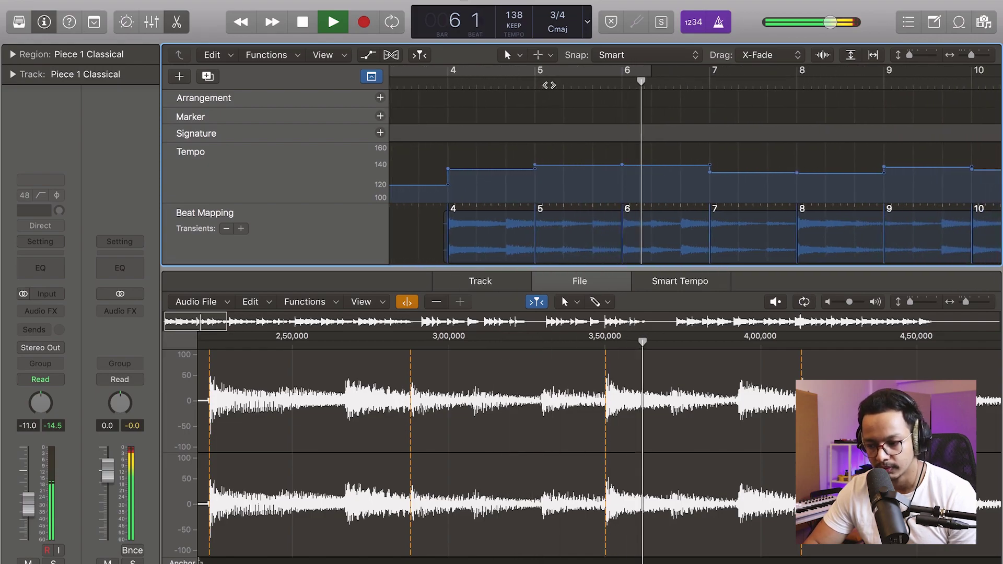
scroll(618, 126, "right", 6)
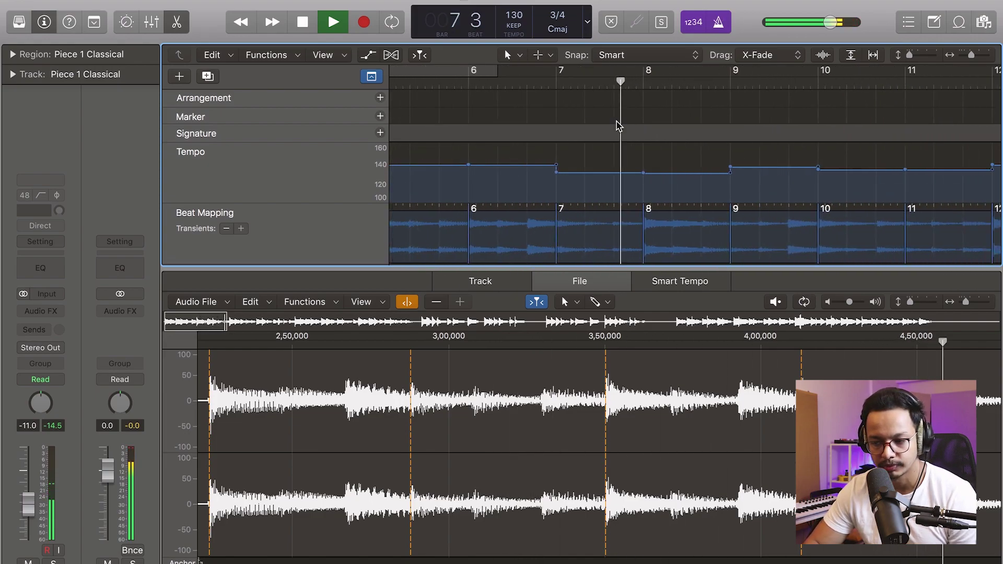
Step: Follow the ongoing playback from bar 7 past bar 13, comparing the Tempo and Beat Mapping tracks with the transients
scroll(618, 125, "right", 3)
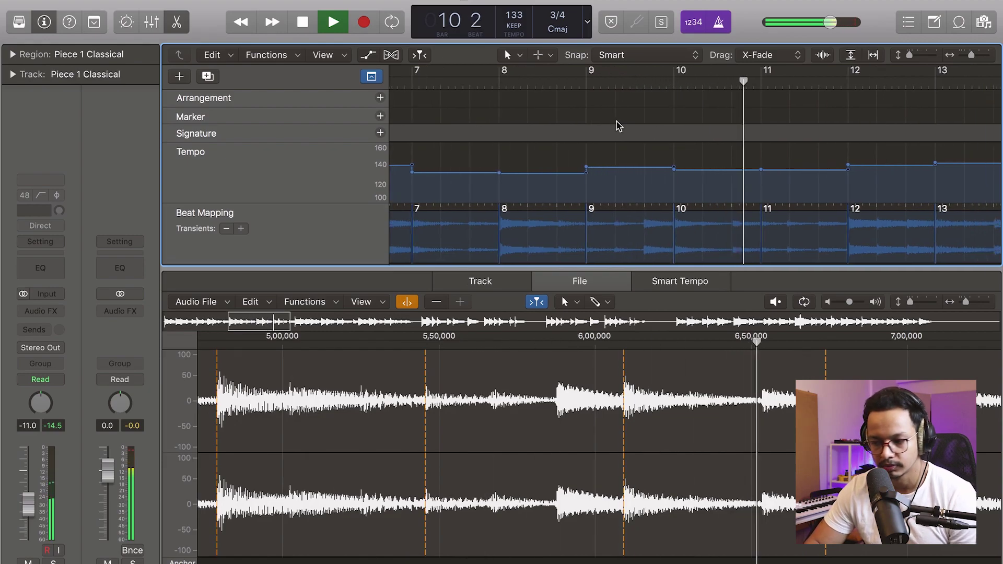
scroll(618, 125, "right", 3)
scroll(617, 125, "right", 8)
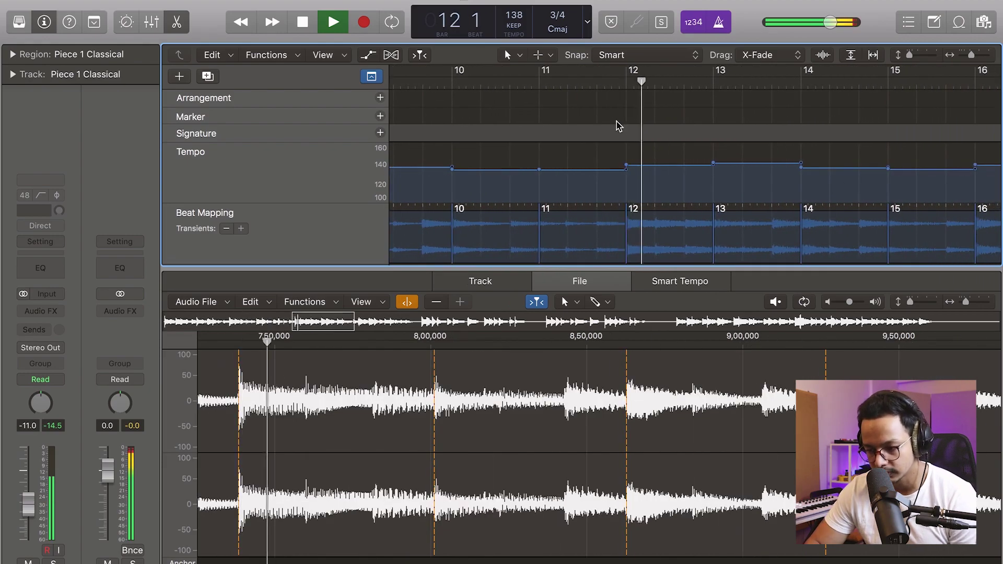
scroll(618, 125, "right", 2)
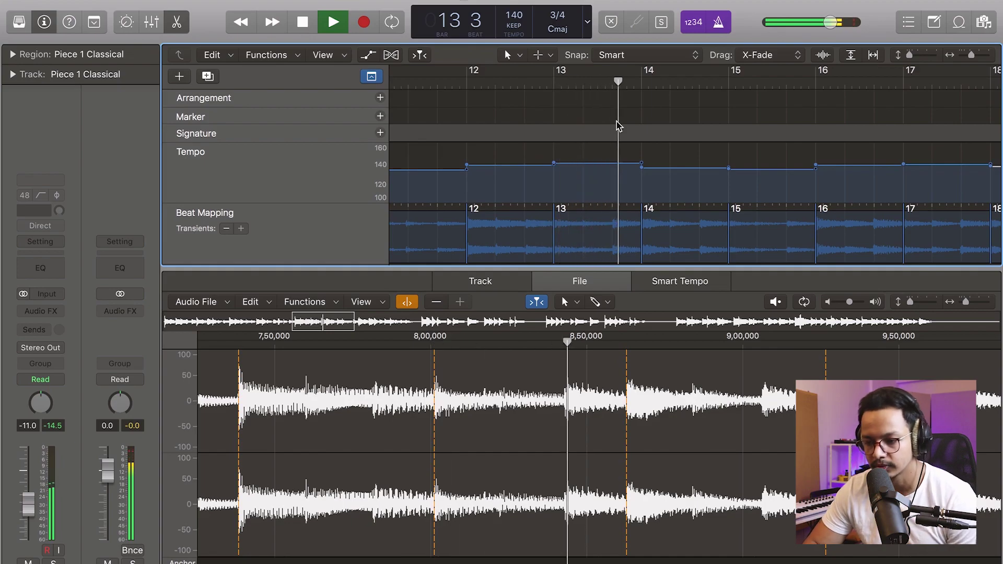
scroll(618, 125, "right", 3)
scroll(617, 126, "right", 3)
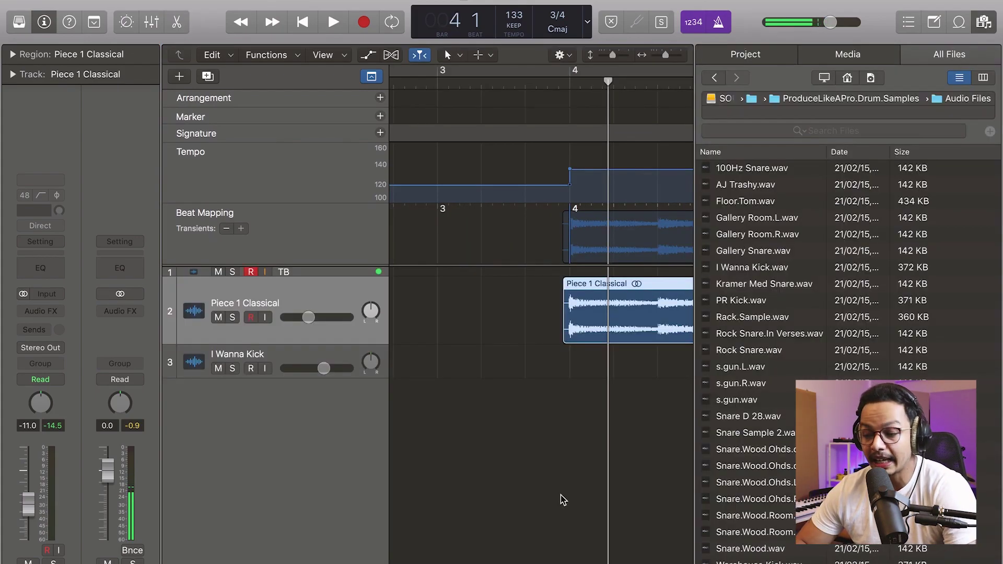
Step: Place the I Wanna Kick.wav sample at bar 4 on a new track, hide the file browser and shorten the kick region
left_click_drag(764, 268, 587, 437)
scroll(587, 436, "right", 3)
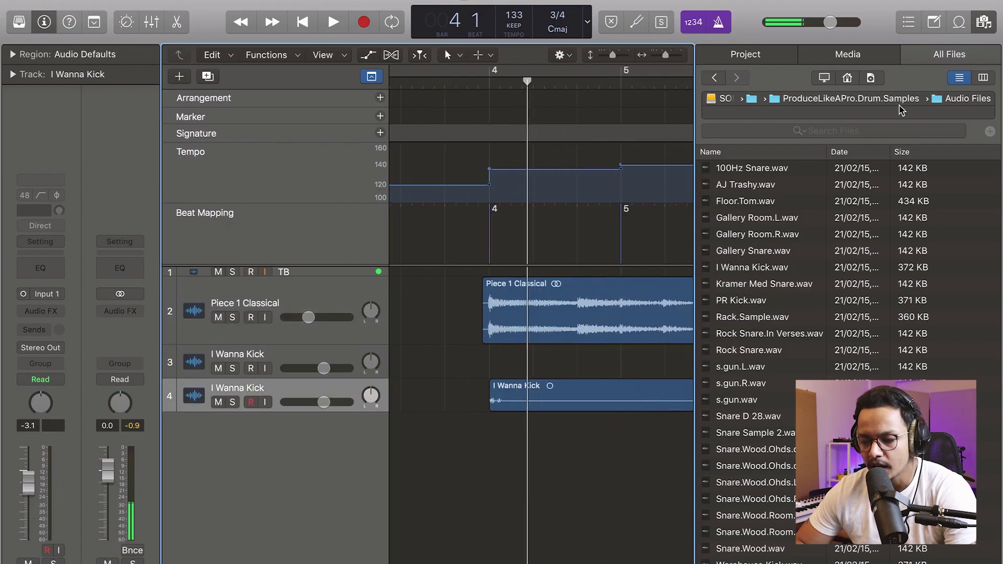
left_click(990, 26)
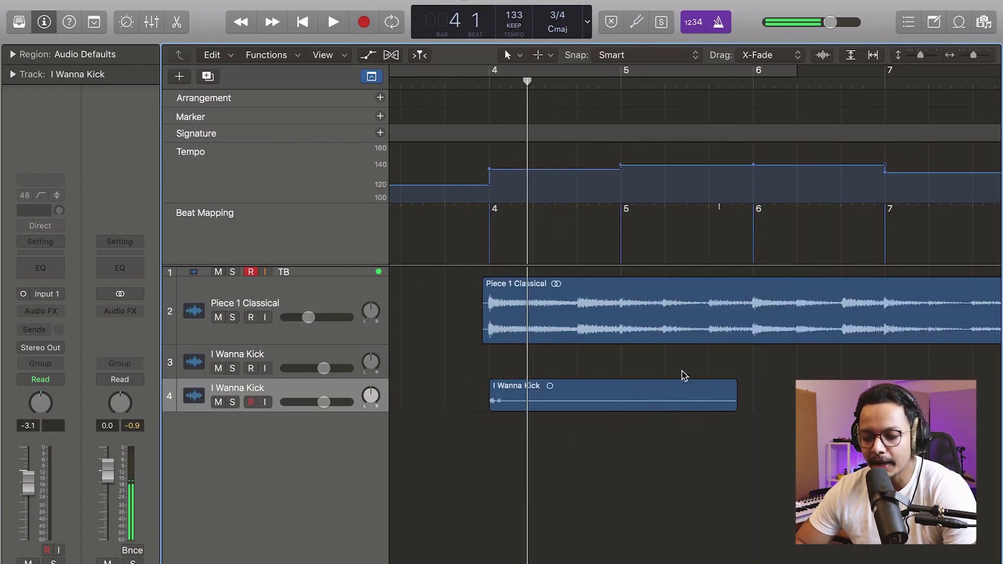
left_click_drag(727, 413, 678, 403)
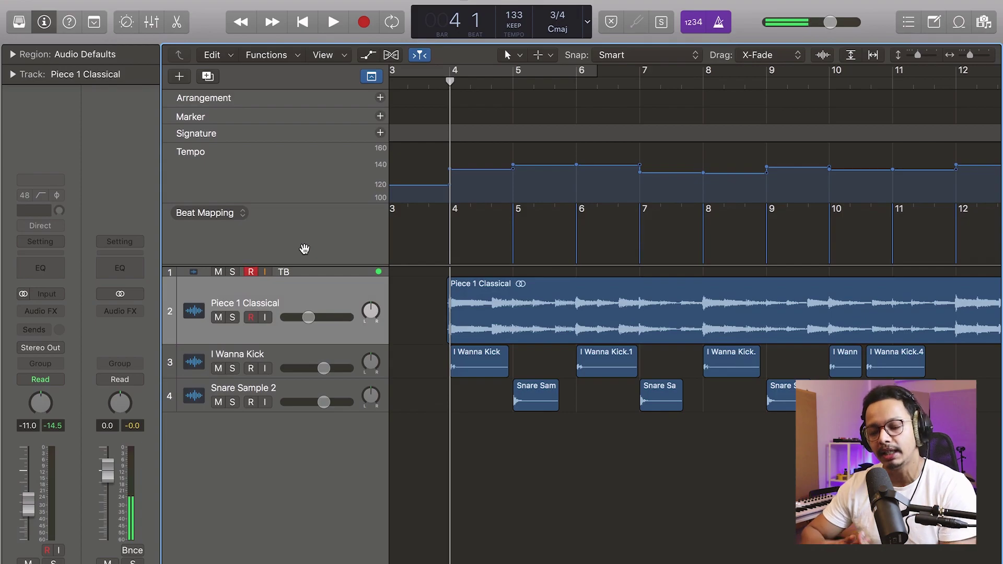
Step: Add a software instrument track with the Blue Ridge drum kit below Piece 1 Classical and enter hi-hat notes from bar 4
left_click(174, 4)
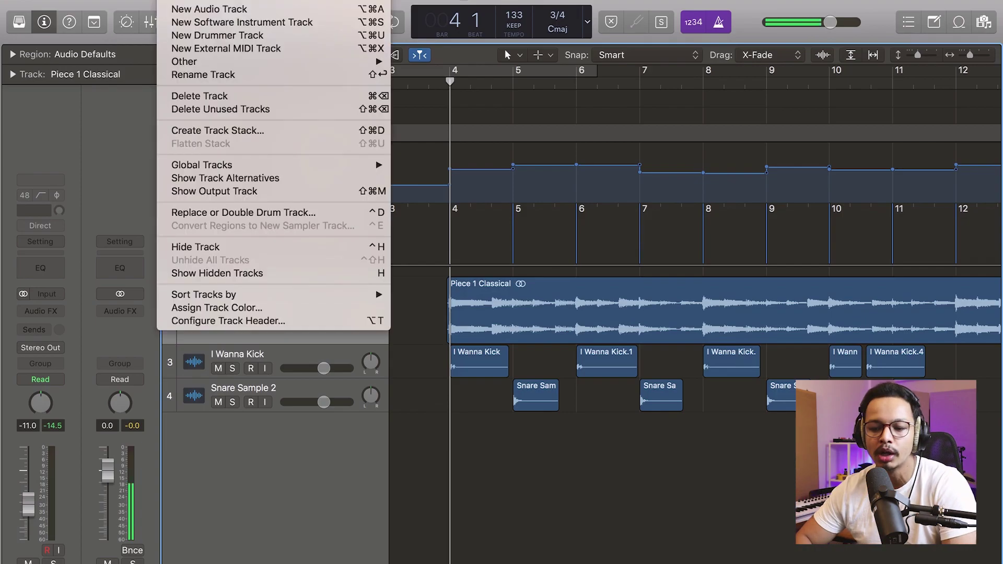
left_click(192, 23)
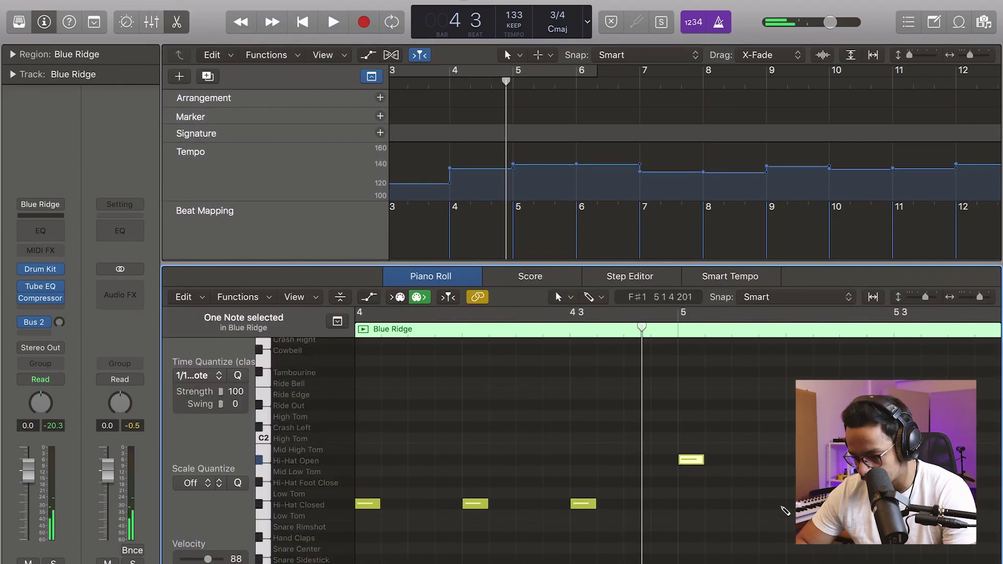
scroll(678, 449, "right", 5)
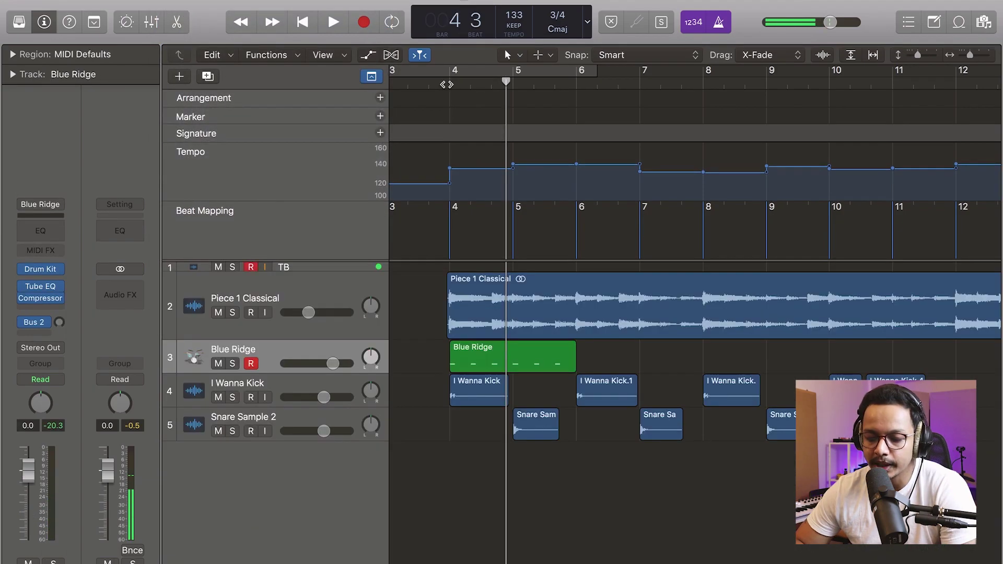
Step: Play the drums with the recording from bar 4, and copy the two-bar Blue Ridge region to bar 6
left_click(450, 85)
key("space")
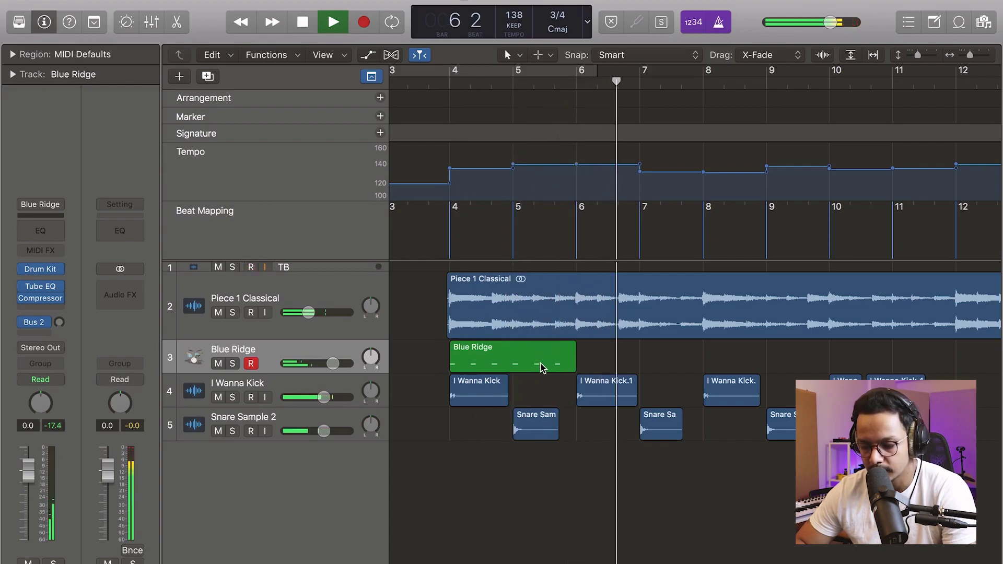
key("space")
left_click_drag(496, 368, 627, 371)
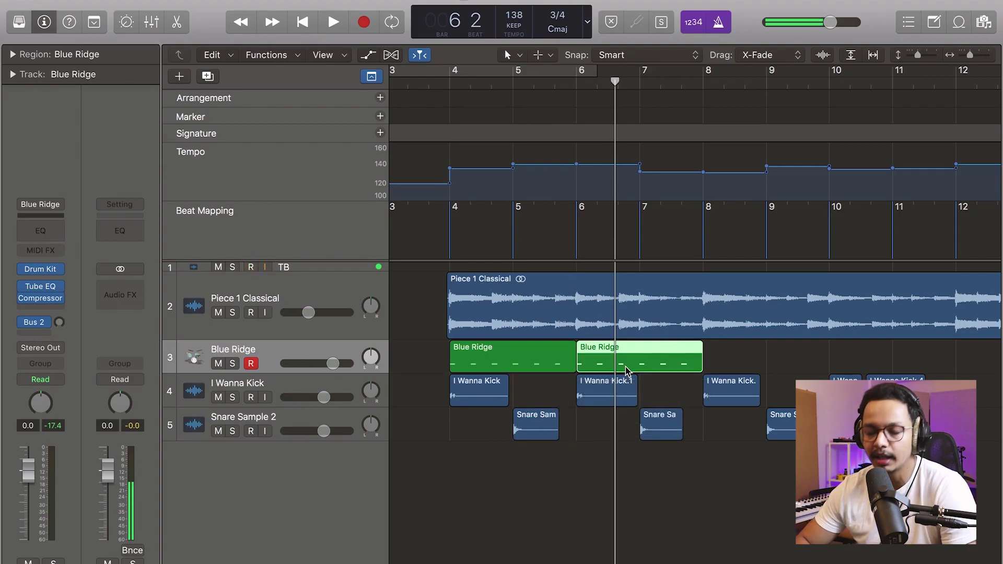